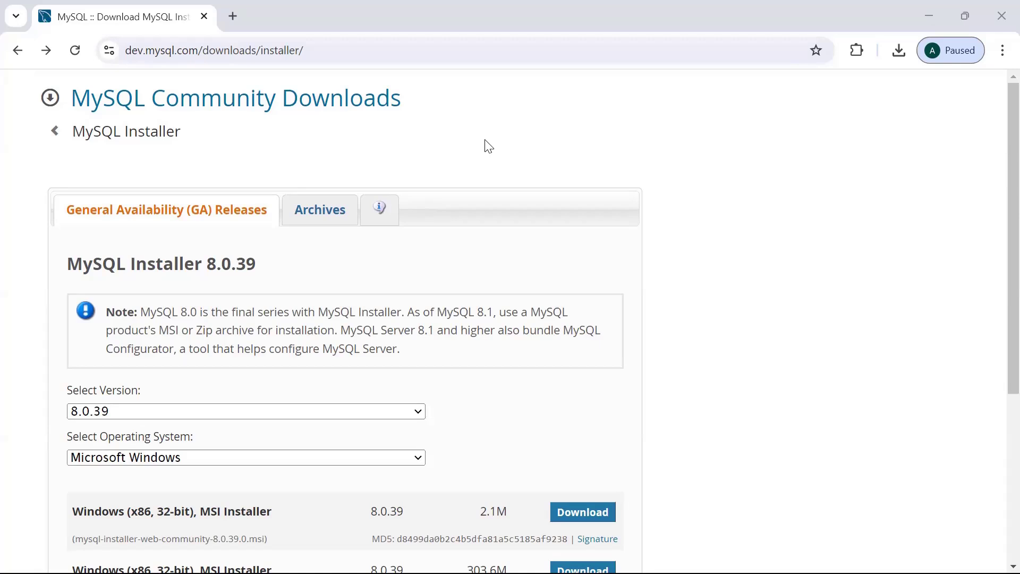
Check the download page address and keep Microsoft Windows as the operating system.
left_click_drag(125, 50, 160, 52)
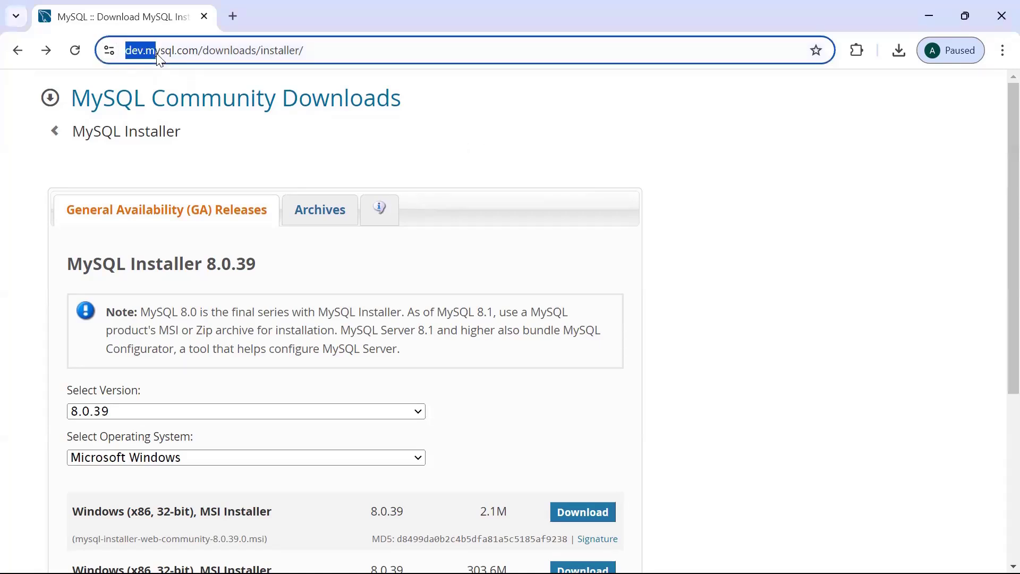
key("shift+End")
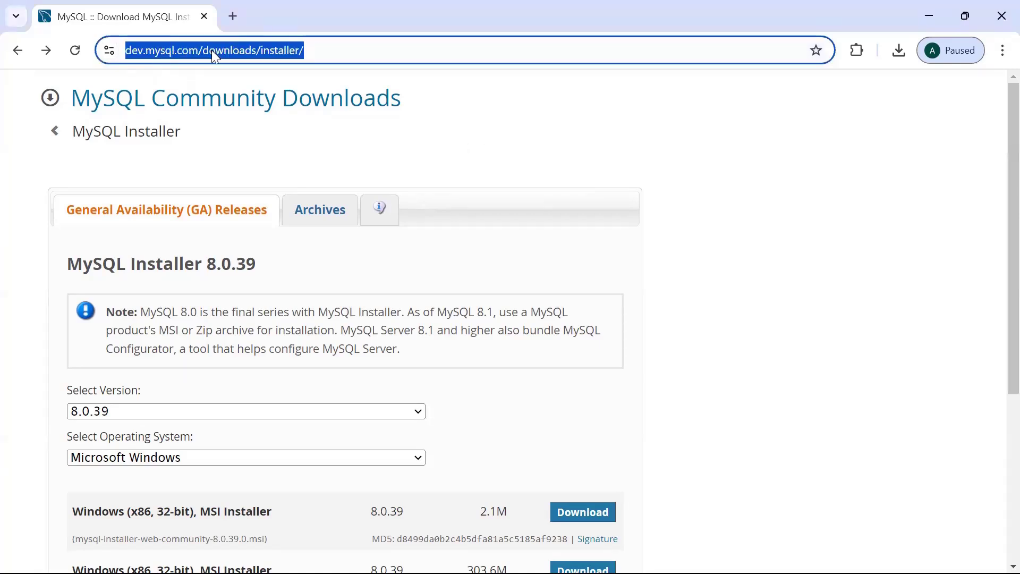
left_click(211, 50)
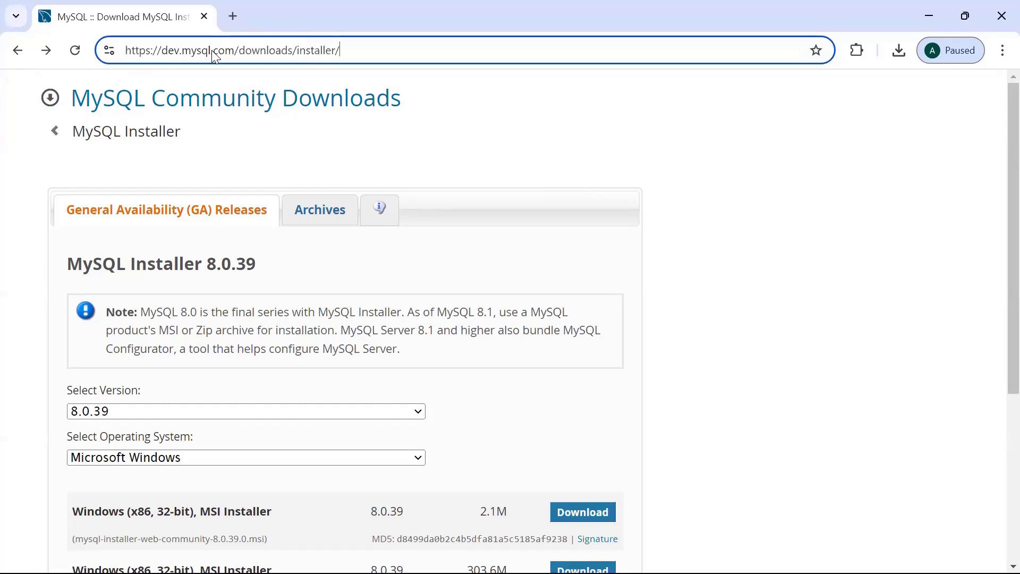
left_click(312, 149)
scroll(997, 144, "down", 2)
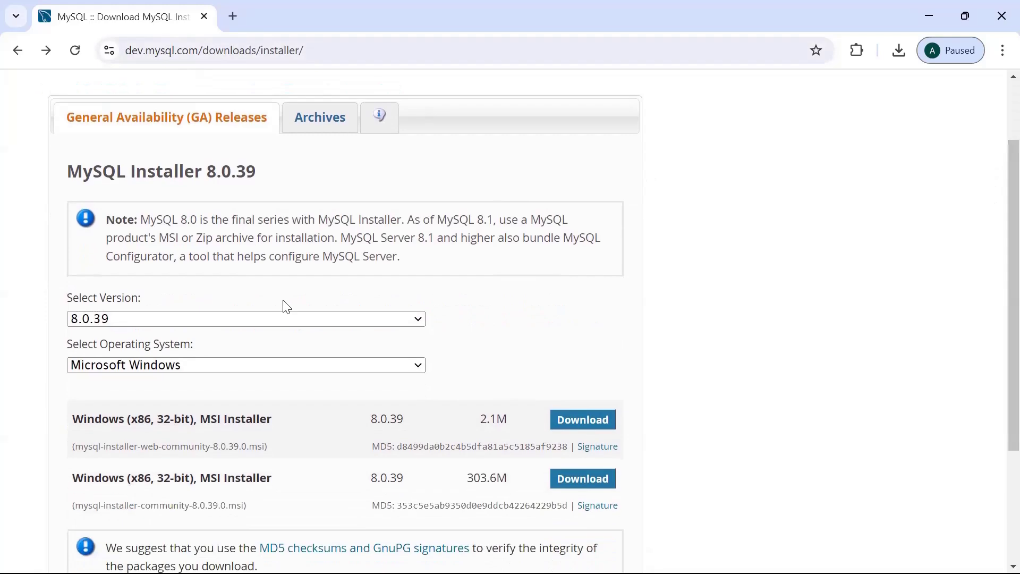
left_click(317, 368)
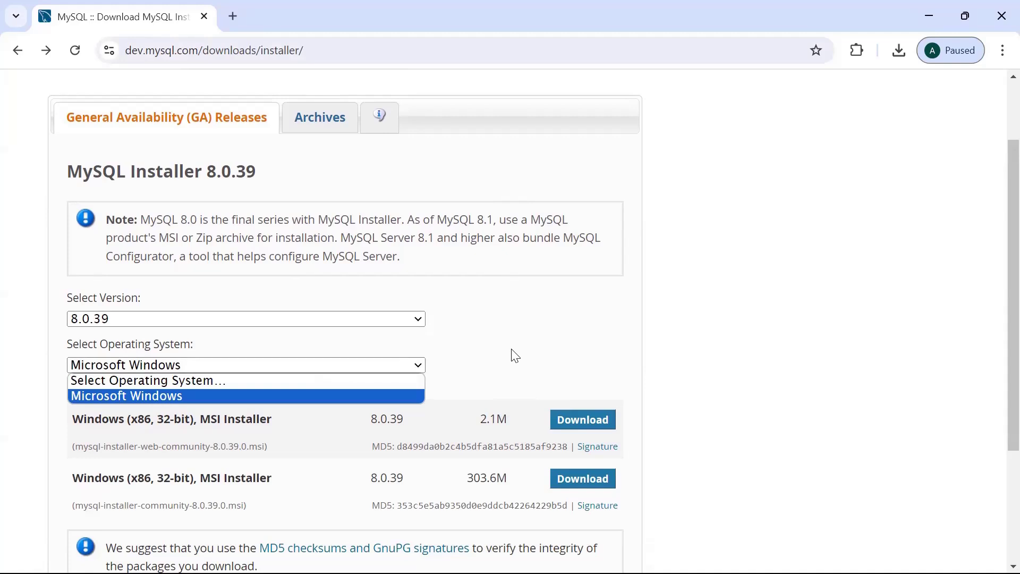
left_click(243, 396)
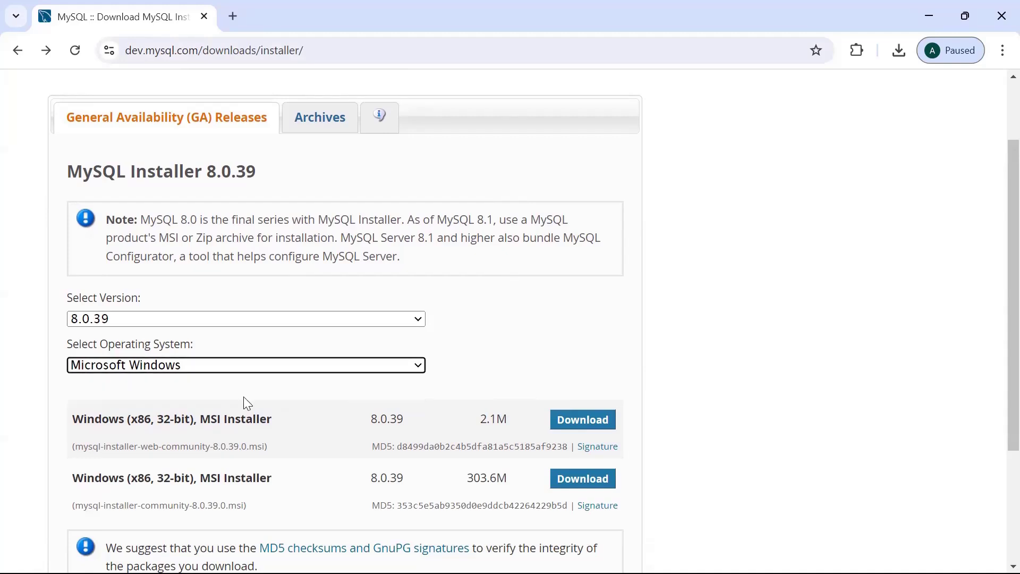
left_click(316, 371)
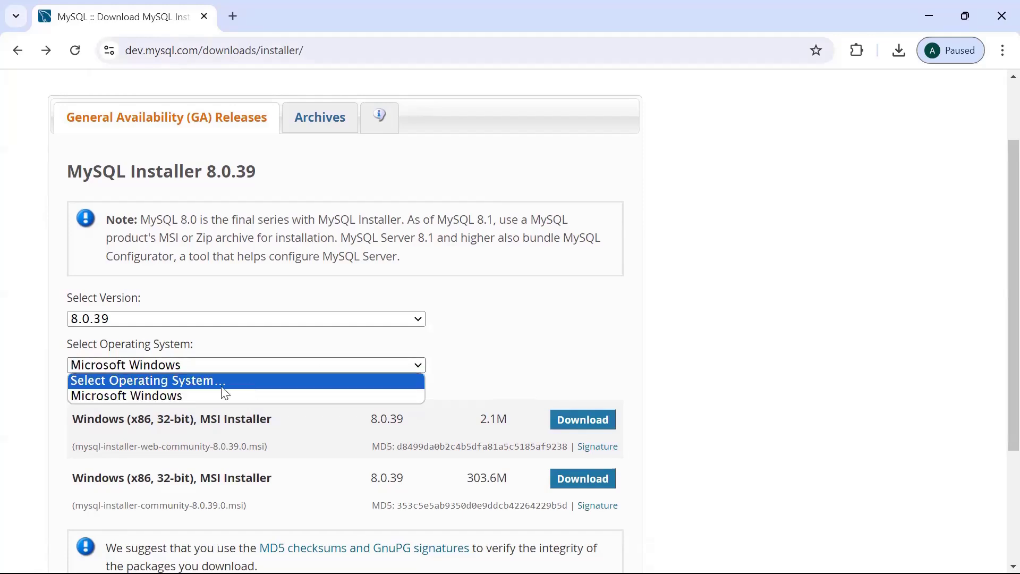
left_click(453, 346)
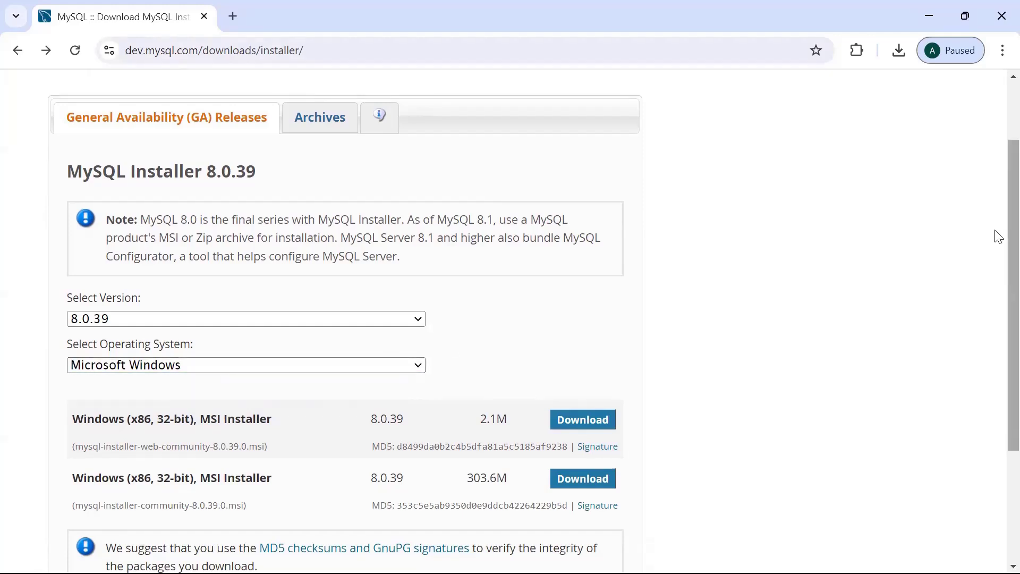
Compare the 2.1M and 303.6M installers and download the 303.6M full Windows MSI.
scroll(996, 269, "down", 2)
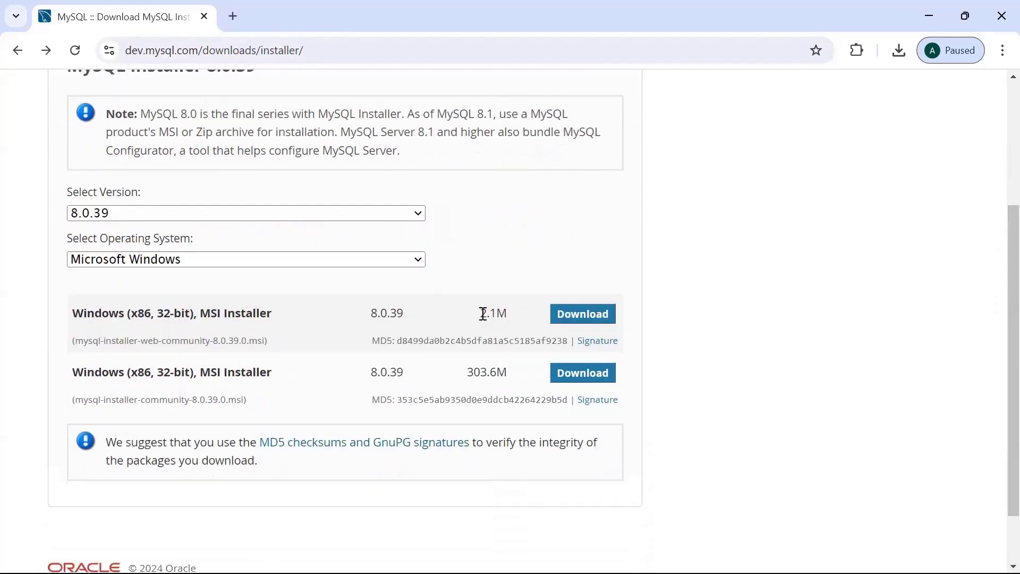
left_click_drag(479, 314, 509, 314)
left_click(509, 313)
left_click_drag(467, 372, 506, 376)
left_click(480, 332)
mouse_move(486, 314)
left_mouse_down()
mouse_move(523, 316)
mouse_move(478, 313)
left_mouse_up()
mouse_move(474, 373)
left_mouse_down()
mouse_move(503, 375)
mouse_move(476, 372)
mouse_move(486, 375)
left_mouse_up()
left_click(501, 373)
left_click(486, 375)
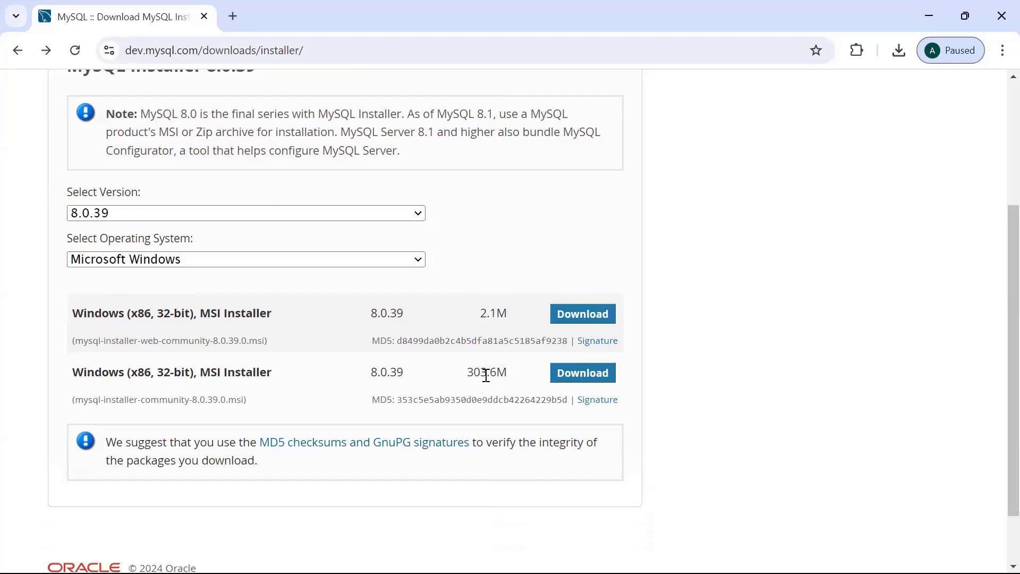
left_click(584, 374)
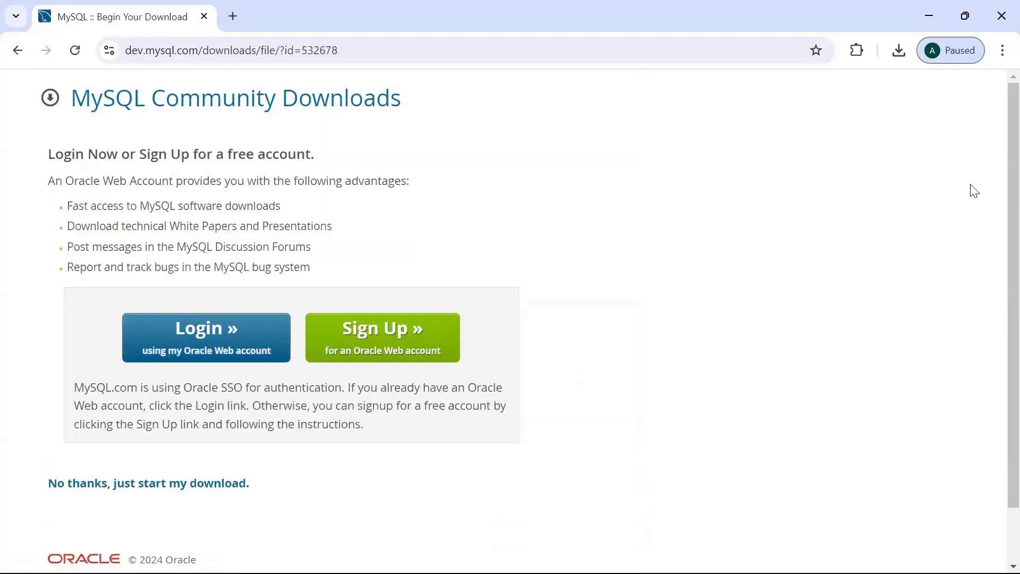
Skip signing in with 'No thanks, just start my download.'.
scroll(997, 212, "down", 1)
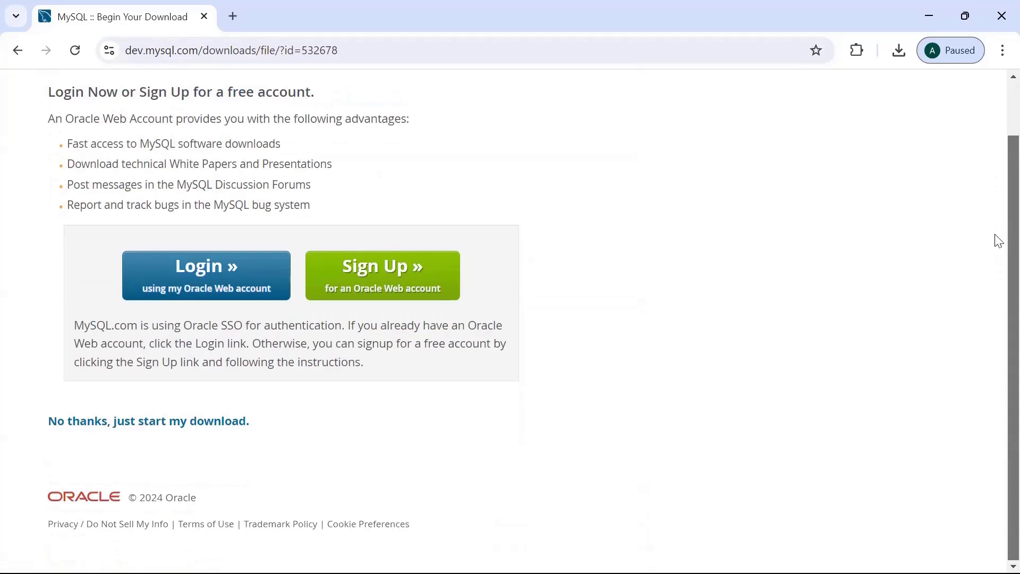
scroll(995, 245, "down", 1)
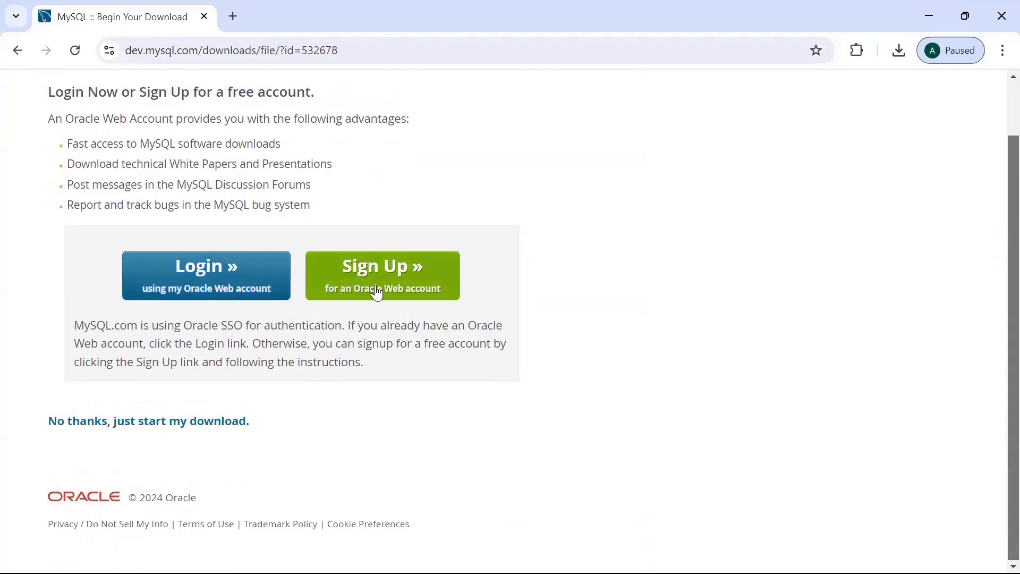
left_click(108, 428)
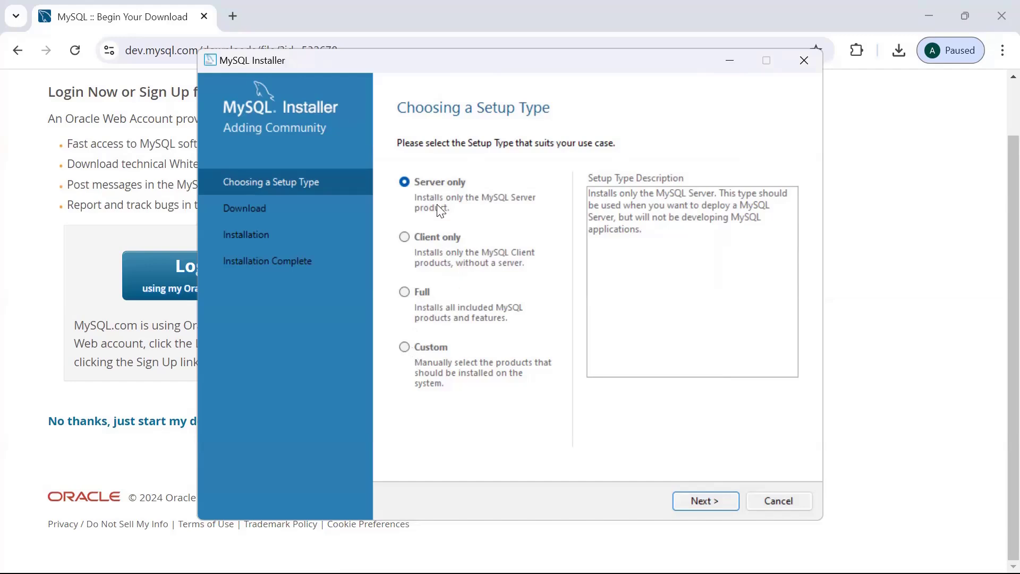
Select the Custom setup type and continue to Select Products.
left_click(405, 347)
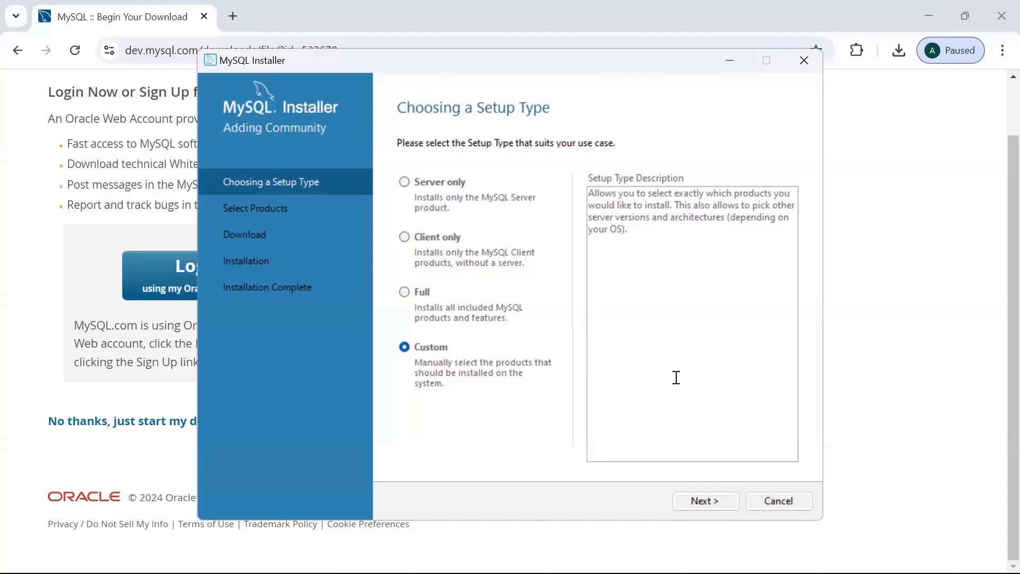
left_click(697, 499)
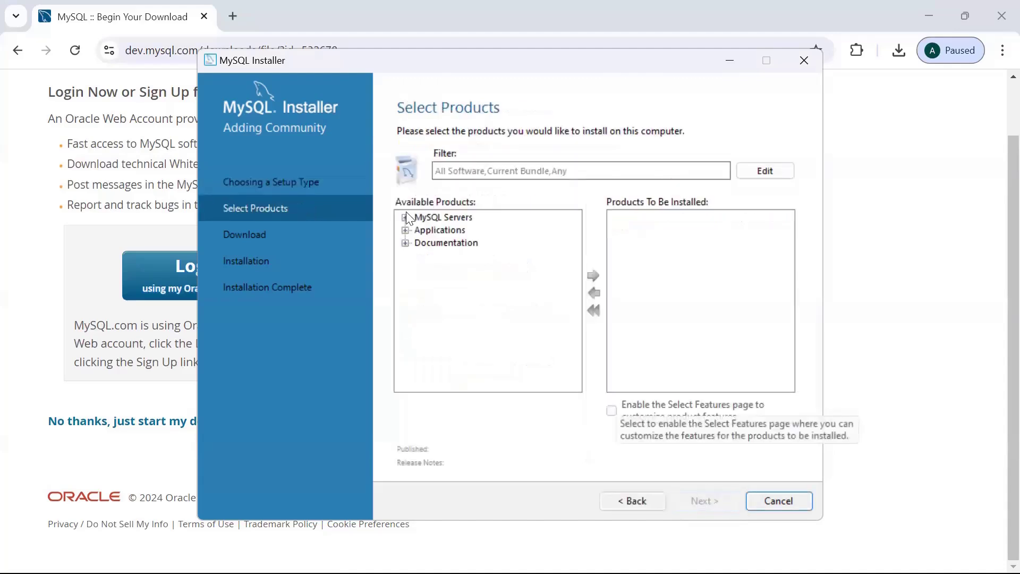
Add MySQL Server 8.0.39 - X64 to the products to install.
left_click(405, 218)
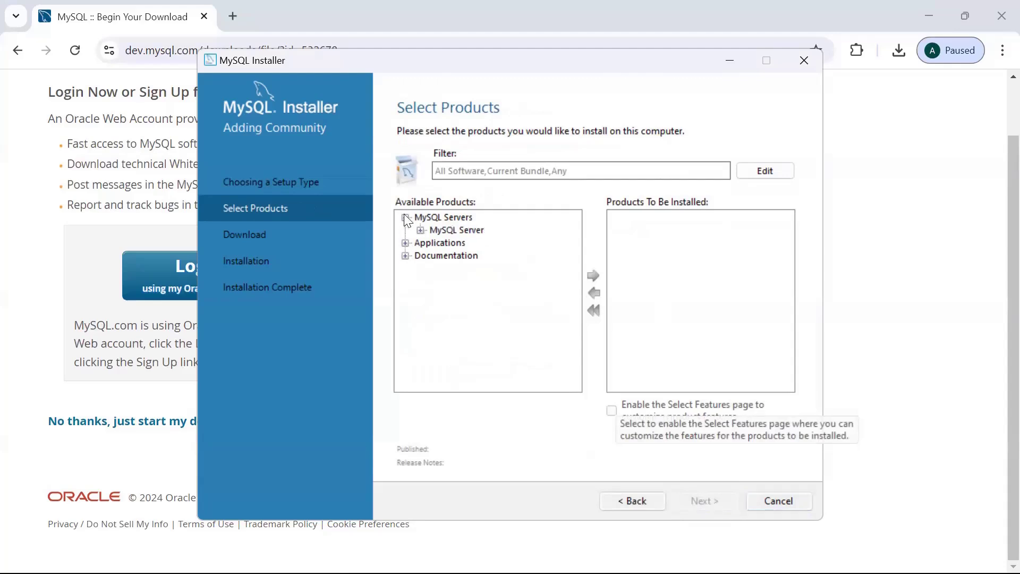
left_click(422, 232)
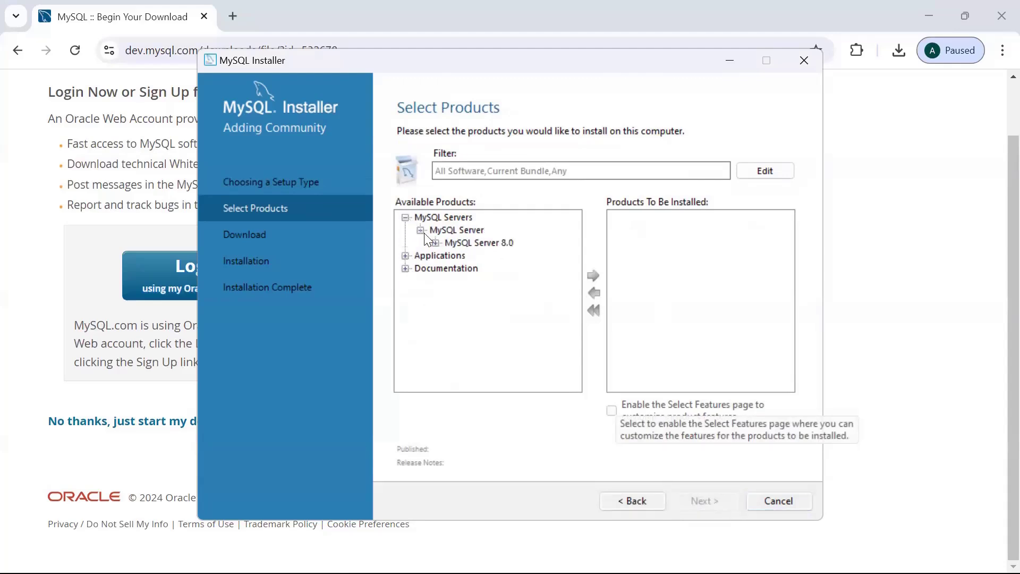
left_click(435, 244)
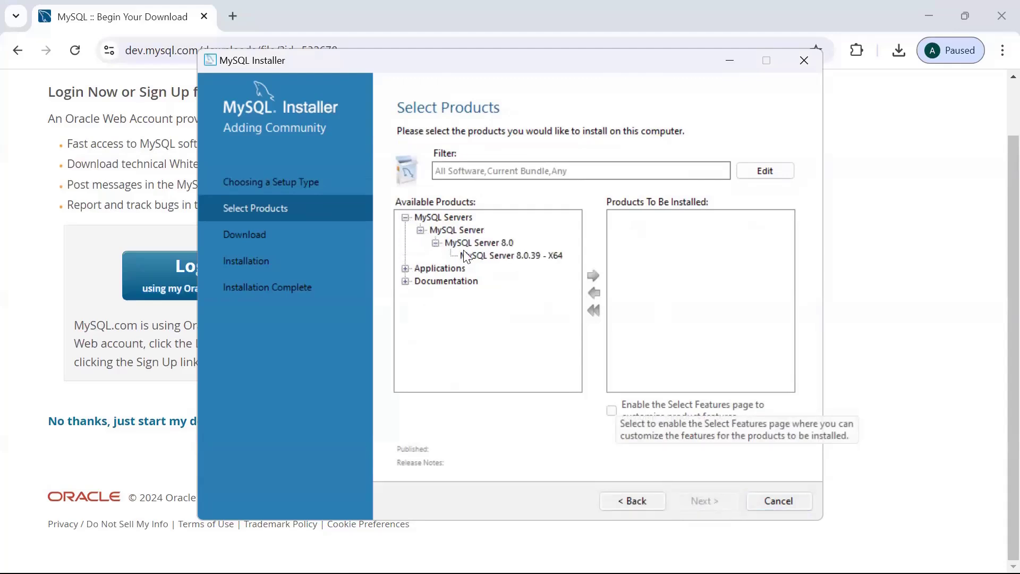
left_click(498, 257)
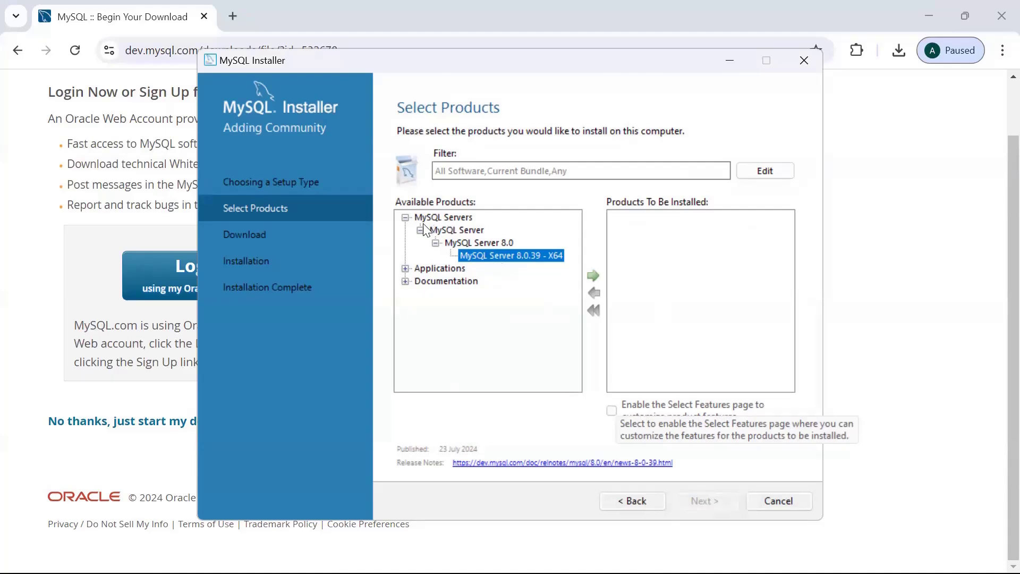
left_click(594, 276)
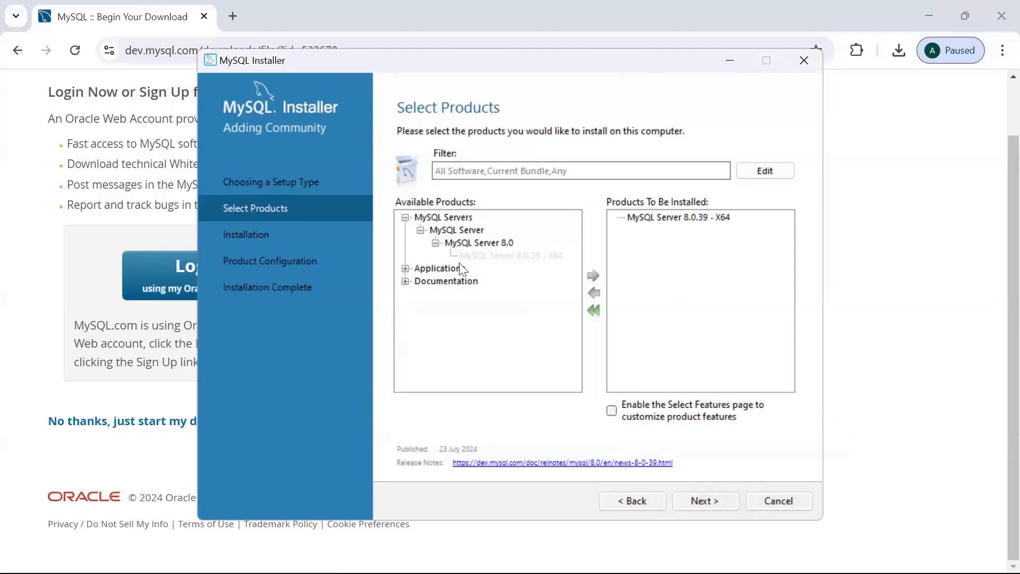
Add MySQL Workbench 8.0.38 - X64 to the products to install.
left_click(406, 268)
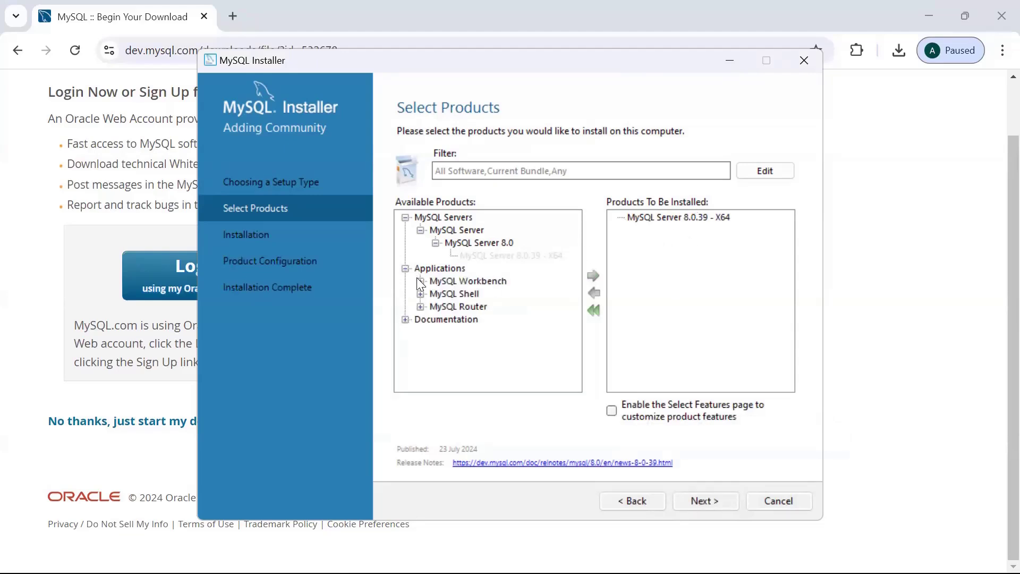
left_click(421, 281)
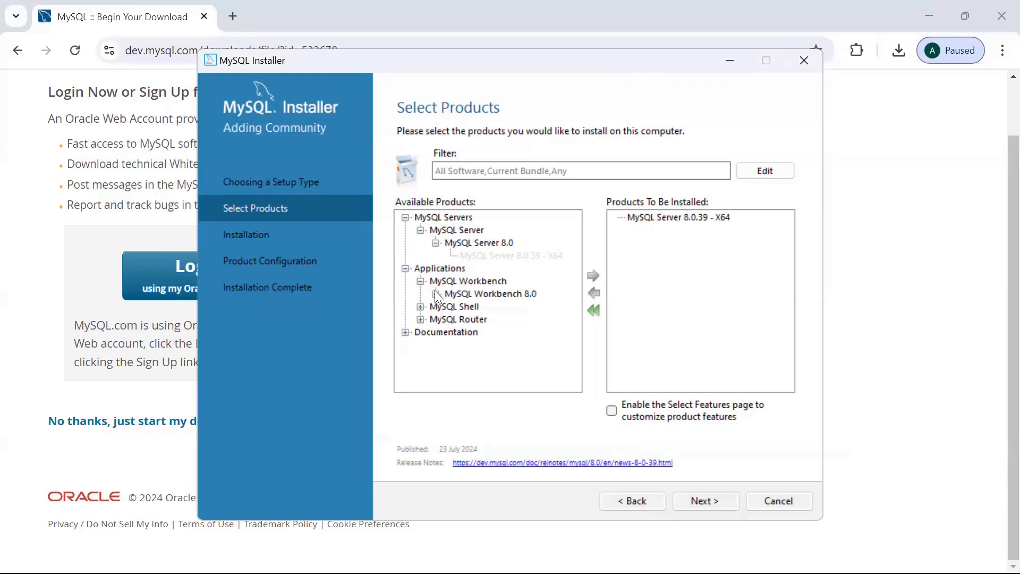
left_click(435, 292)
left_click(470, 306)
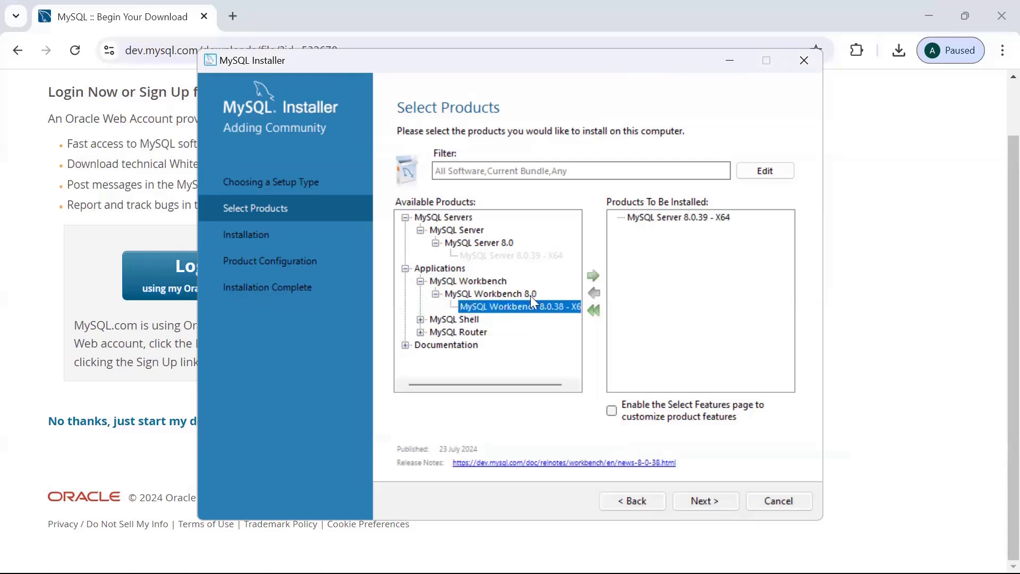
left_click(593, 277)
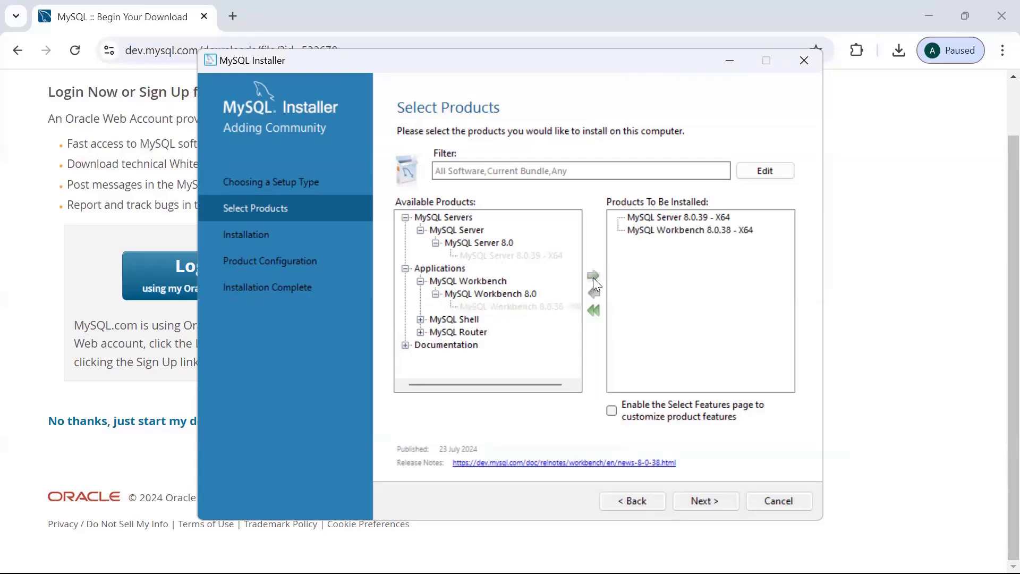
Look through the Shell, Router and Documentation groups, then continue to Installation.
left_click(421, 320)
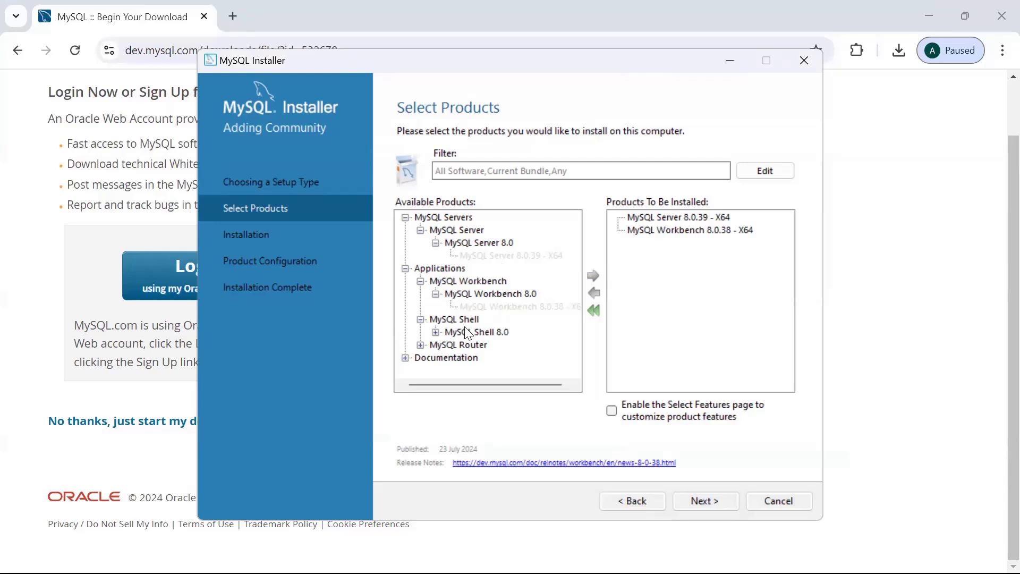
left_click(421, 345)
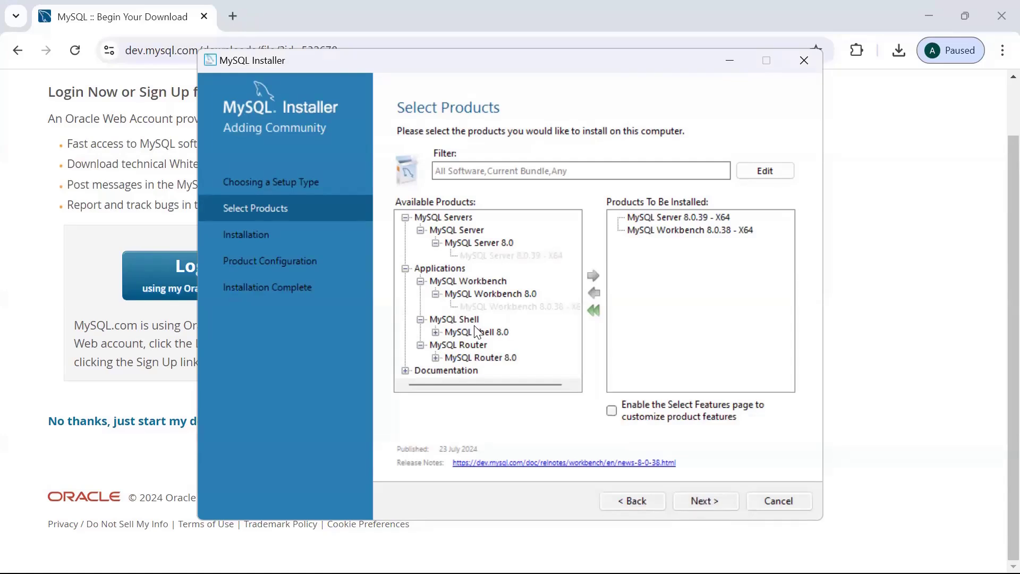
left_click(404, 369)
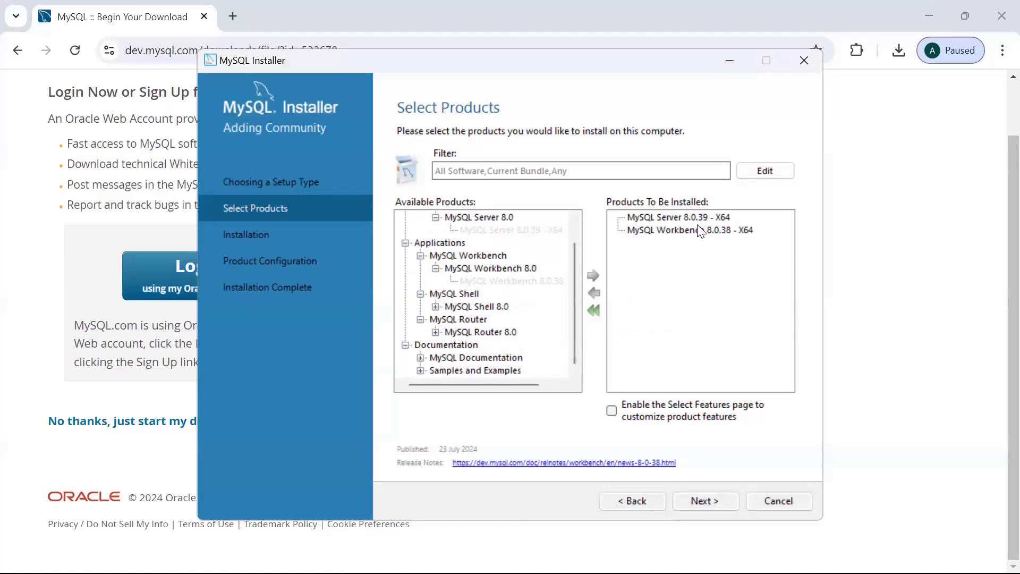
left_click(709, 502)
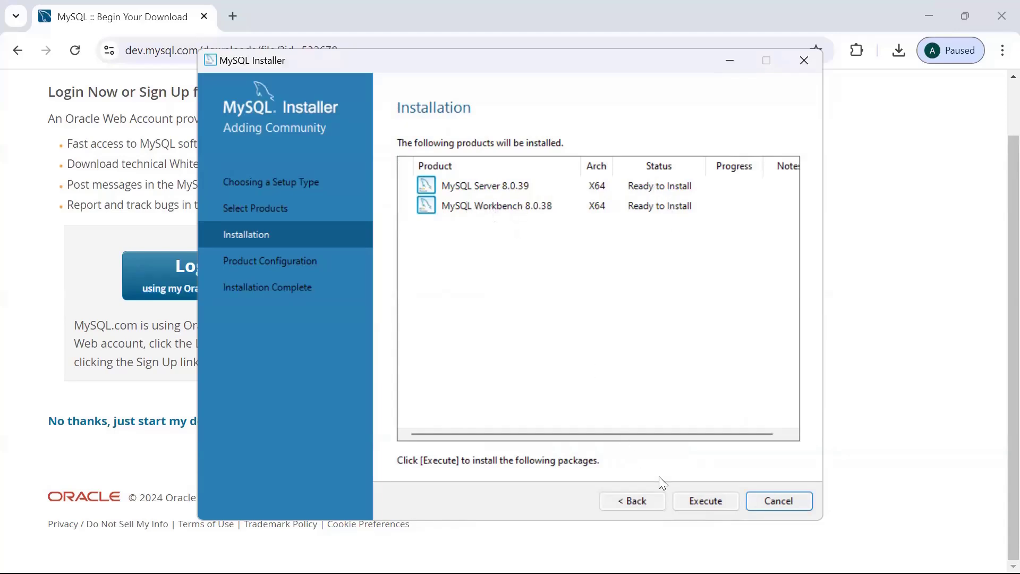
Execute the installation of Server 8.0.39 and Workbench 8.0.38, then start server configuration.
left_click(686, 499)
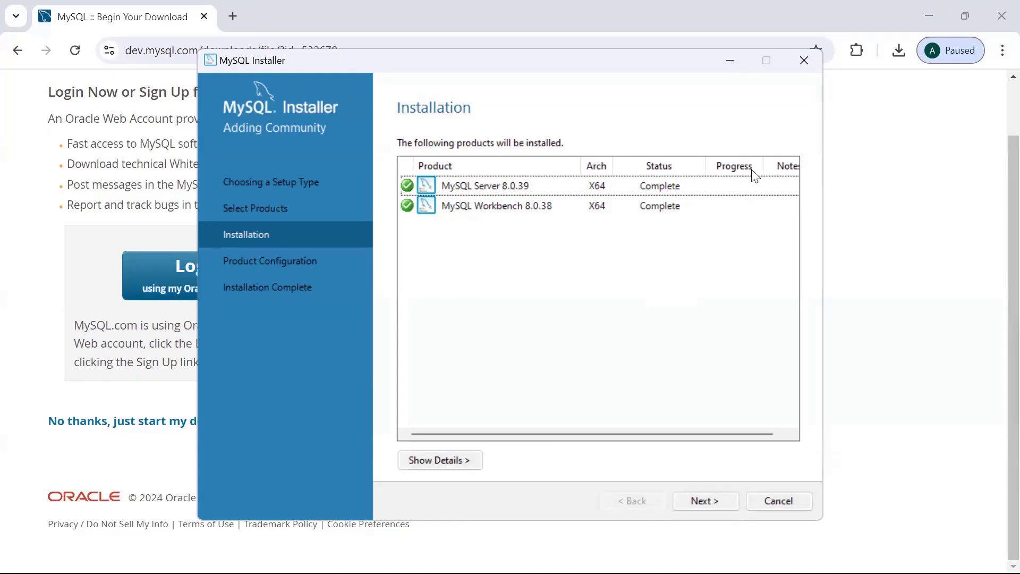
left_click(702, 499)
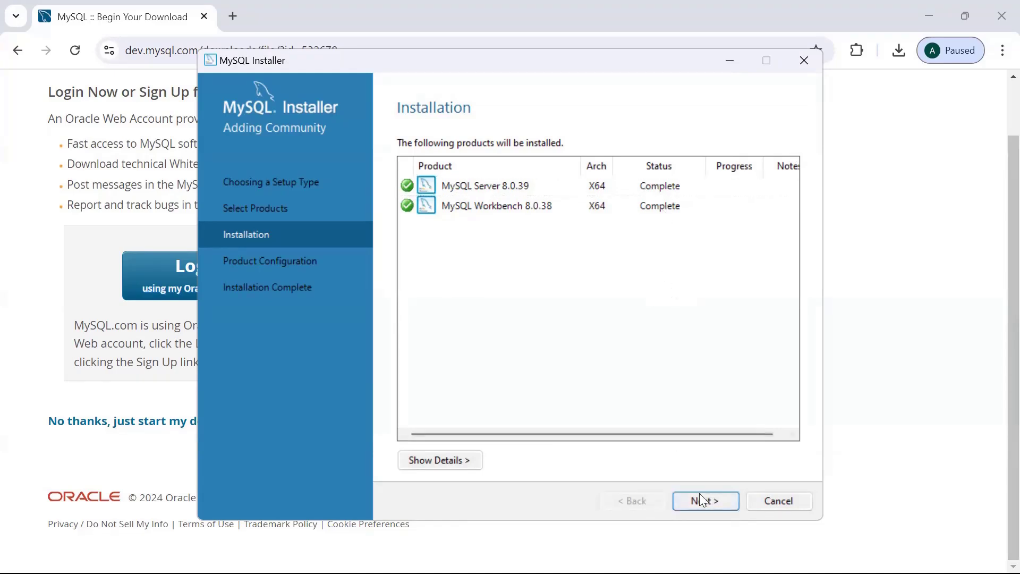
left_click(701, 499)
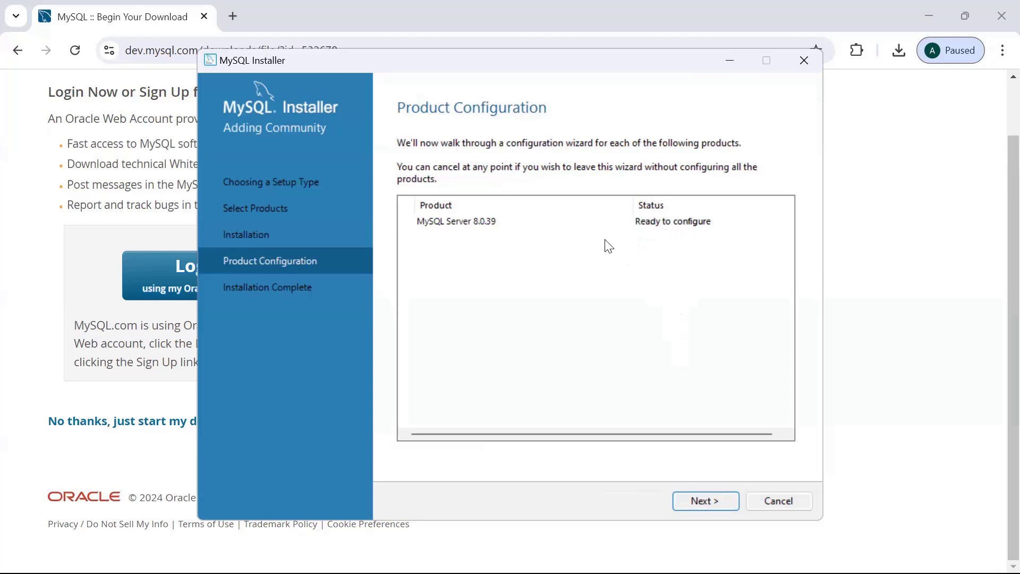
left_click(693, 502)
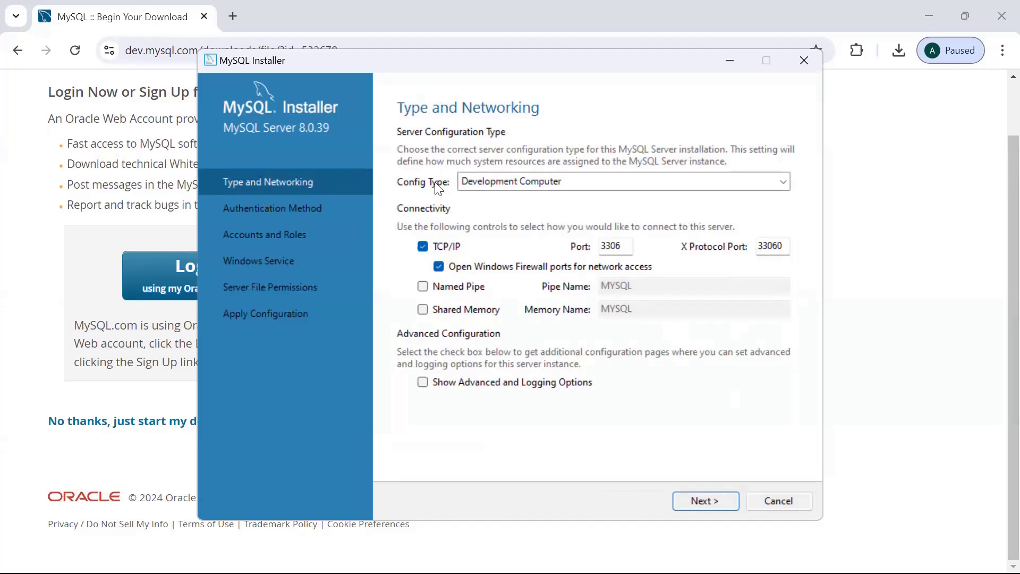
Accept Development Computer with TCP/IP port 3306 and X Protocol port 33060.
left_click(701, 502)
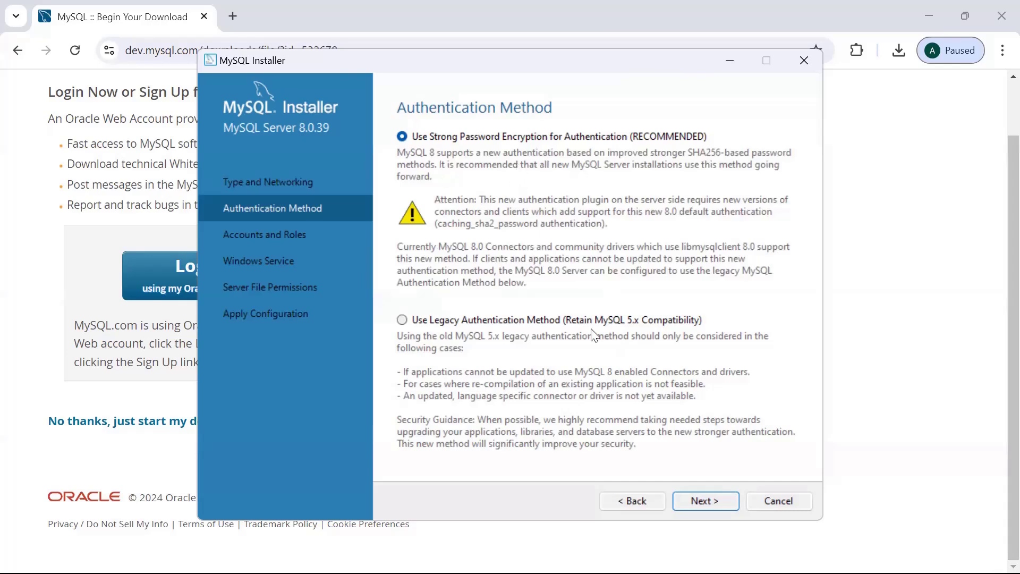
Keep strong password encryption, then enter and confirm the root account password.
left_click(700, 504)
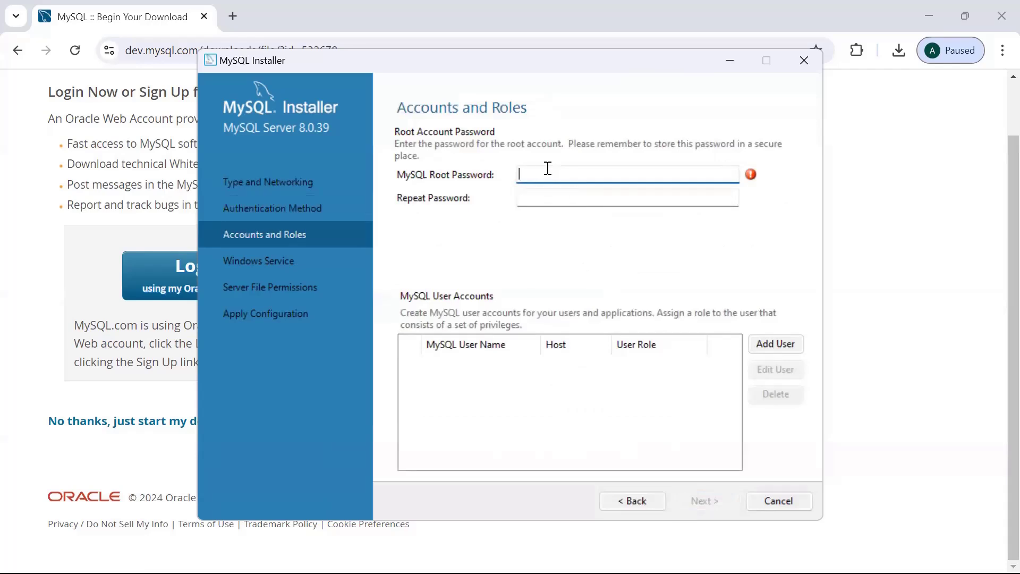
type("root12345")
key("Tab")
type("root12345")
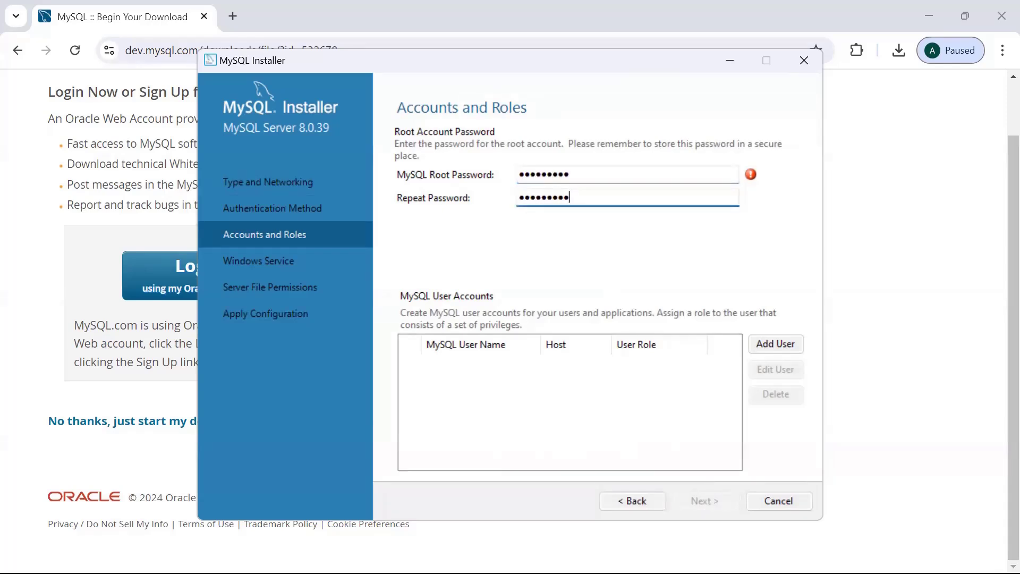
key("Tab")
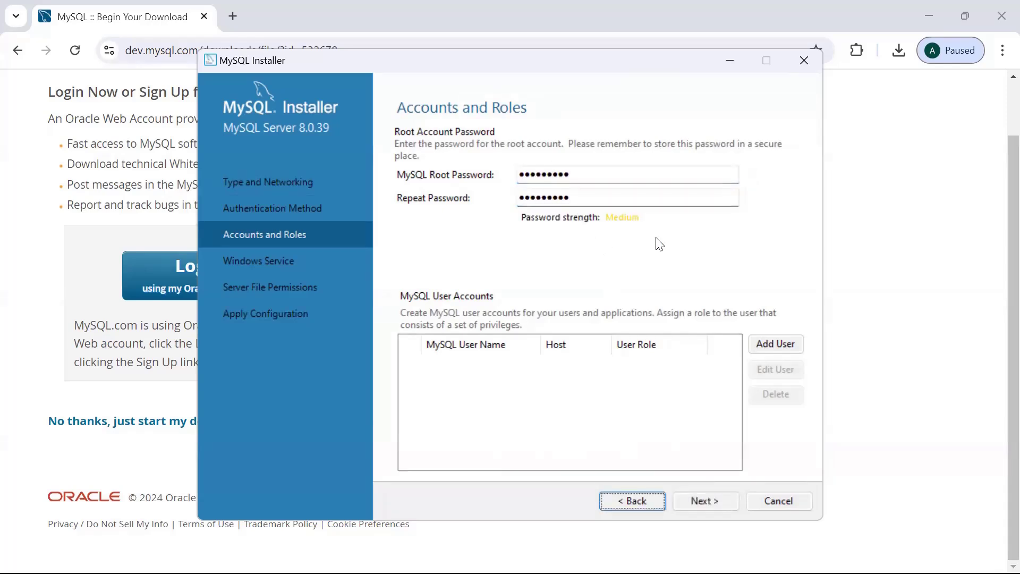